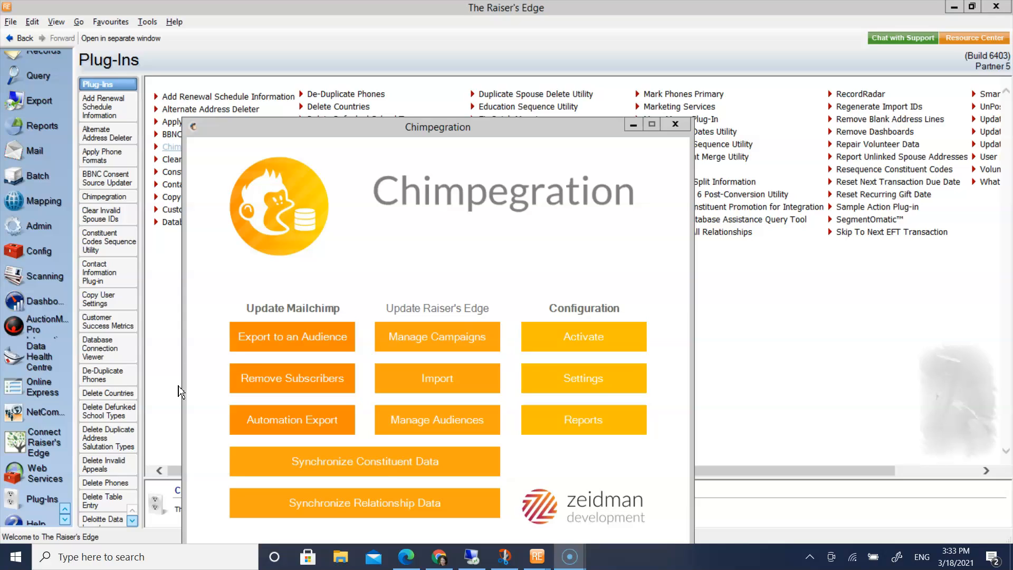
# Start an export to the Ivory Coast Emergency Appeal audience using the Current Parents 2021 query
pyautogui.click(295, 340)
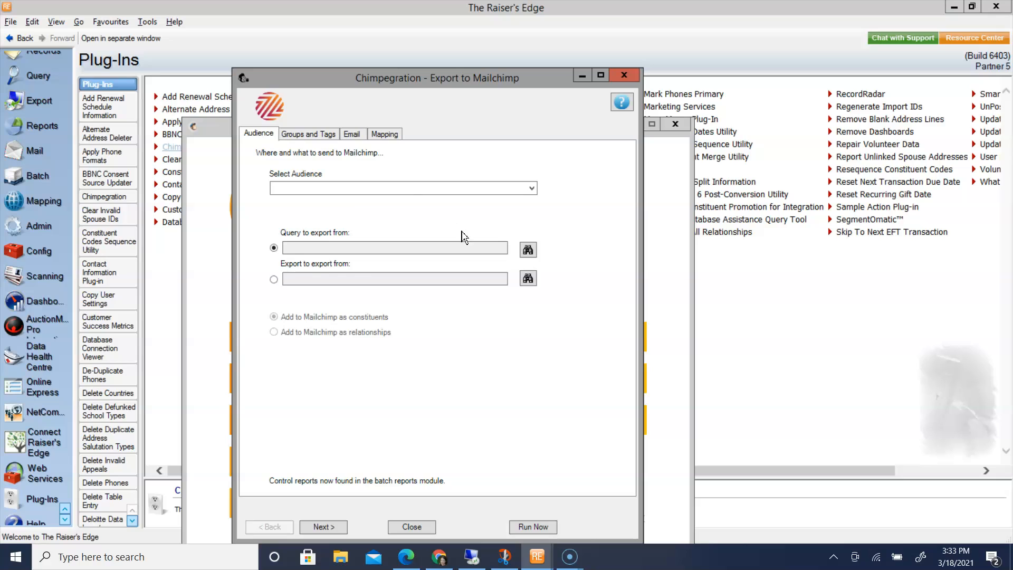
pyautogui.click(532, 188)
pyautogui.click(400, 208)
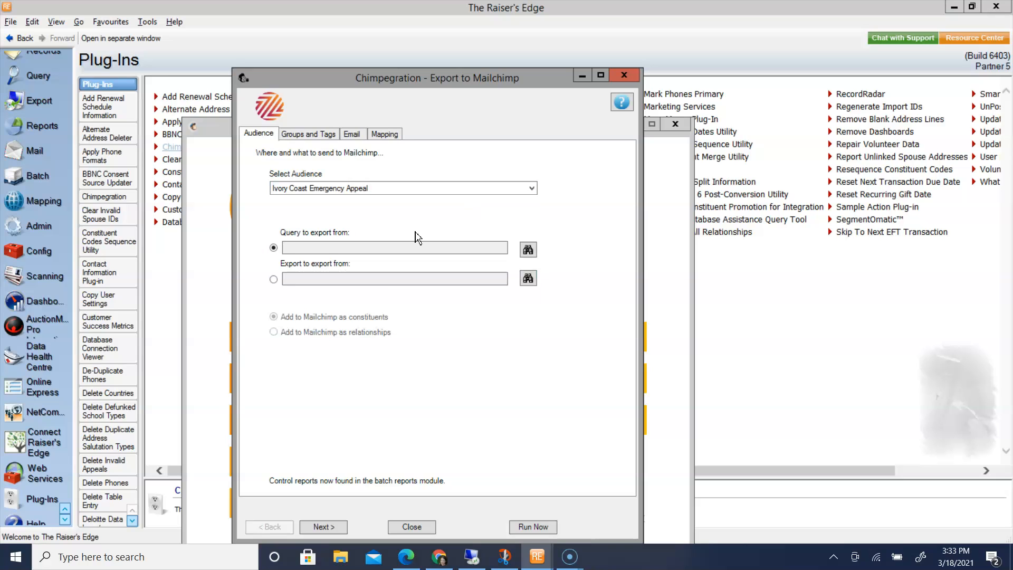
pyautogui.click(528, 250)
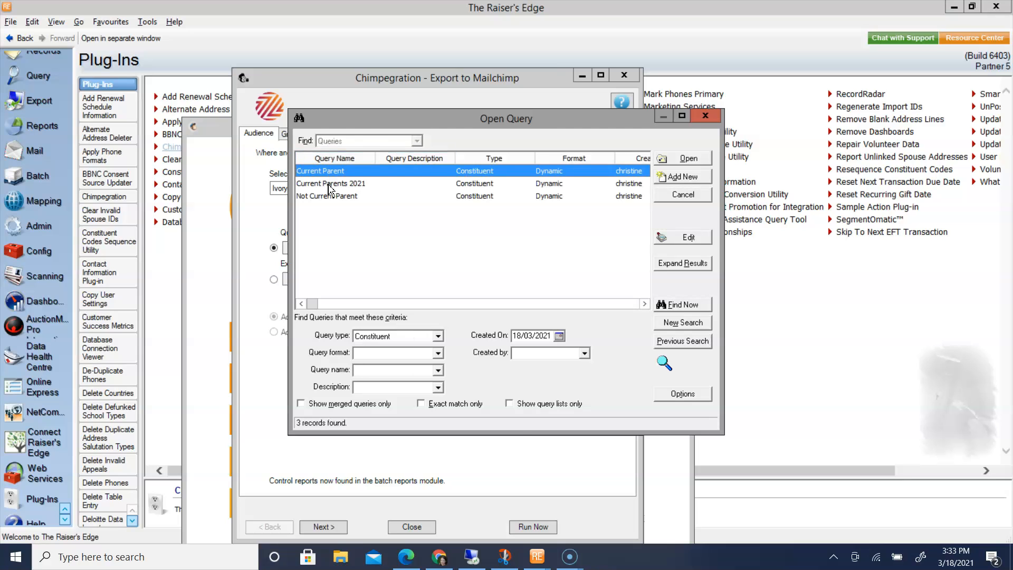
pyautogui.doubleClick(329, 185)
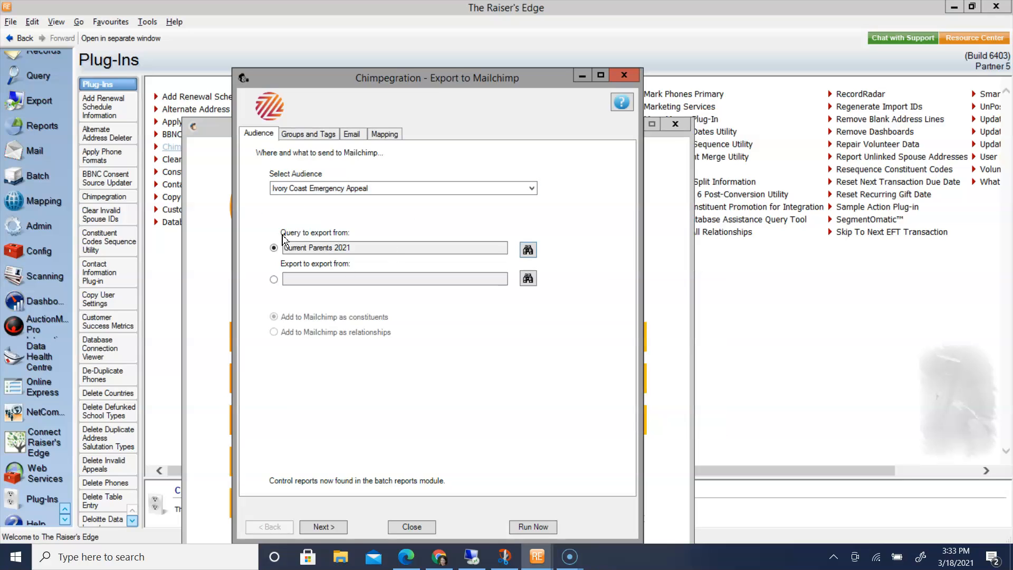
# Add the existing Current Parent tag to the tags selected for the export
pyautogui.click(327, 135)
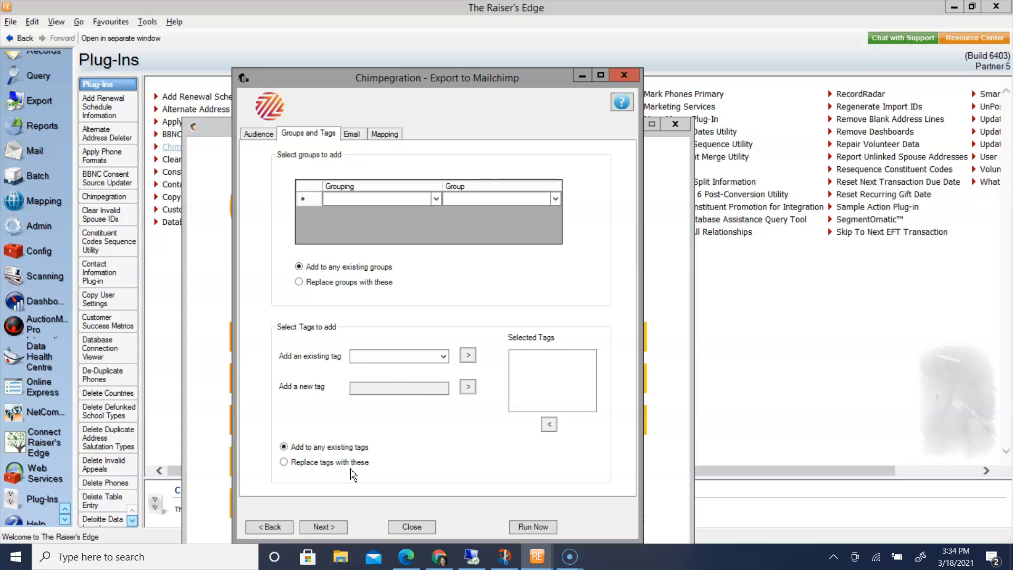
pyautogui.click(446, 357)
pyautogui.click(386, 370)
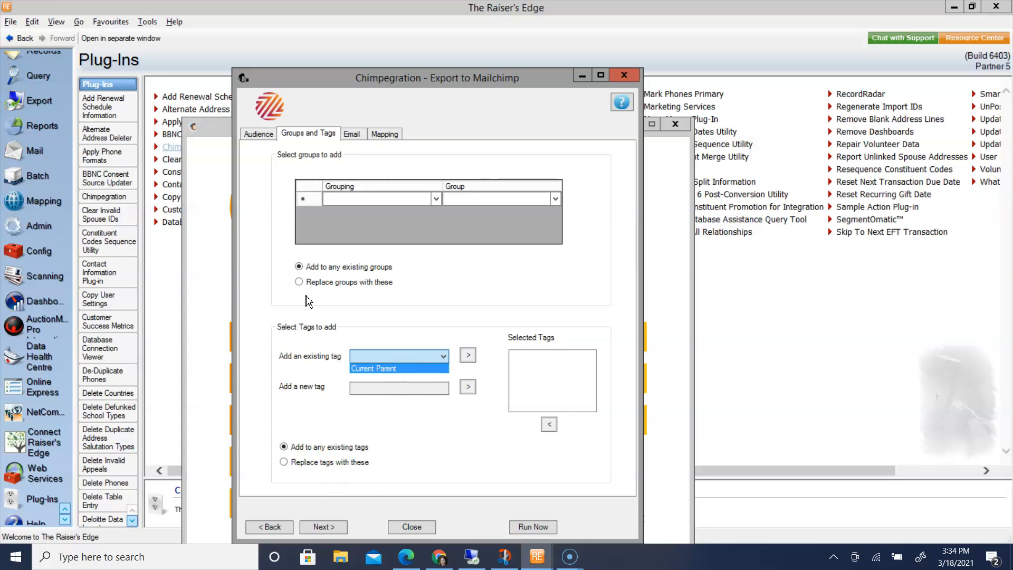
pyautogui.click(468, 355)
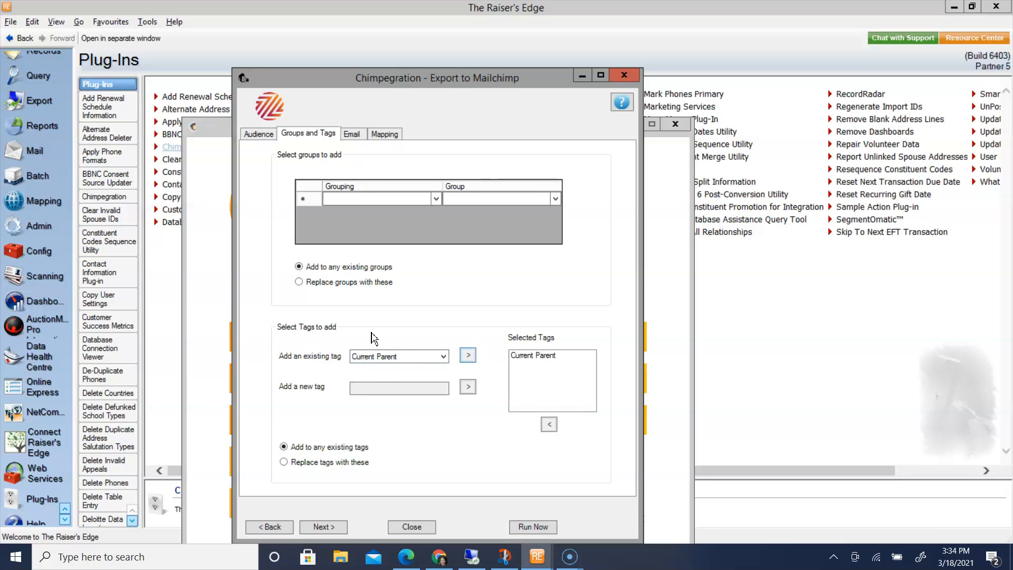
# Set the export's email handling to add new emails and update existing values
pyautogui.click(328, 527)
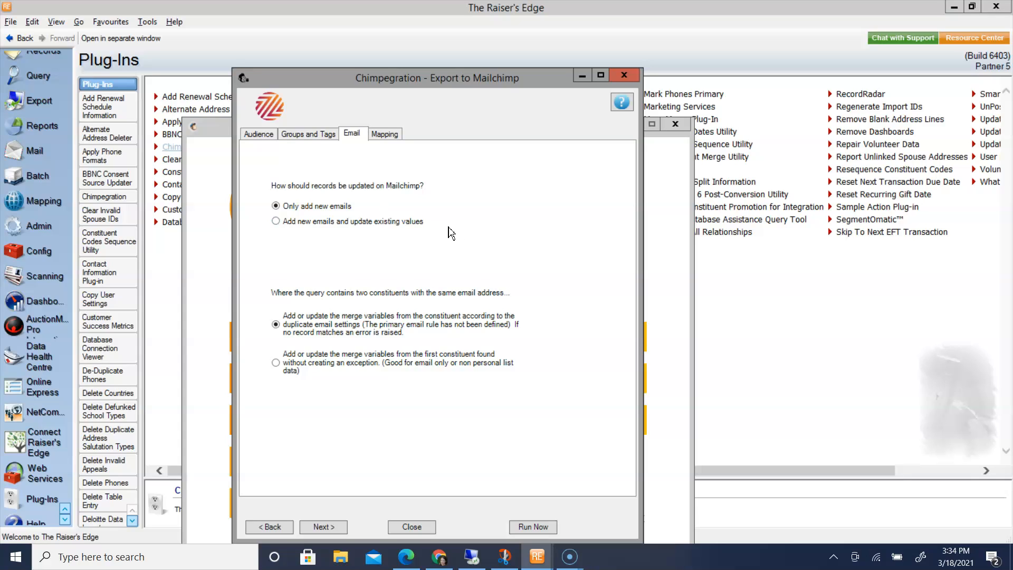
pyautogui.click(275, 222)
pyautogui.click(338, 528)
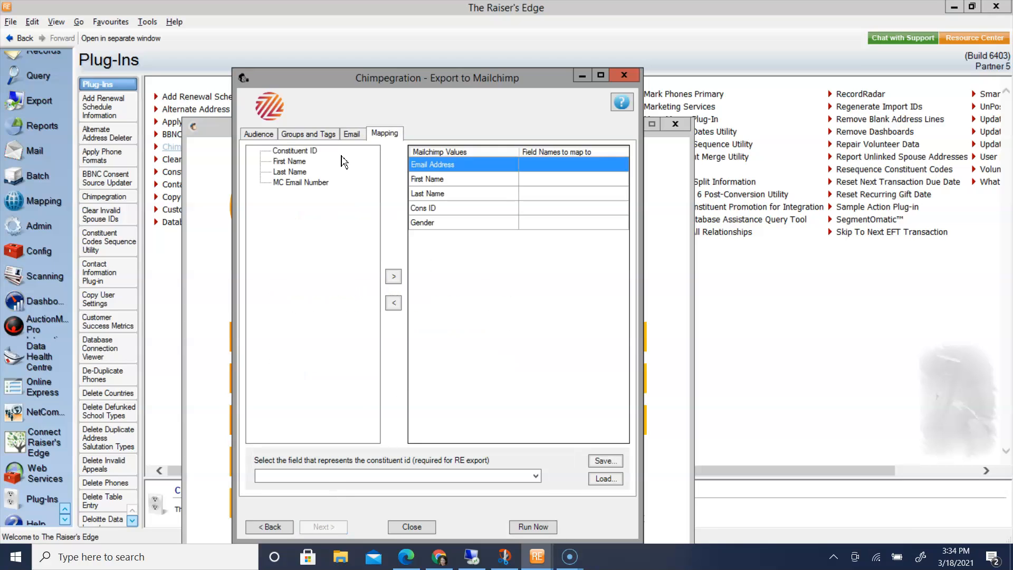
# Map MC Email Number, First Name, Last Name and Constituent ID to Mailchimp's Email Address, First Name, Last Name and Cons ID
pyautogui.doubleClick(304, 184)
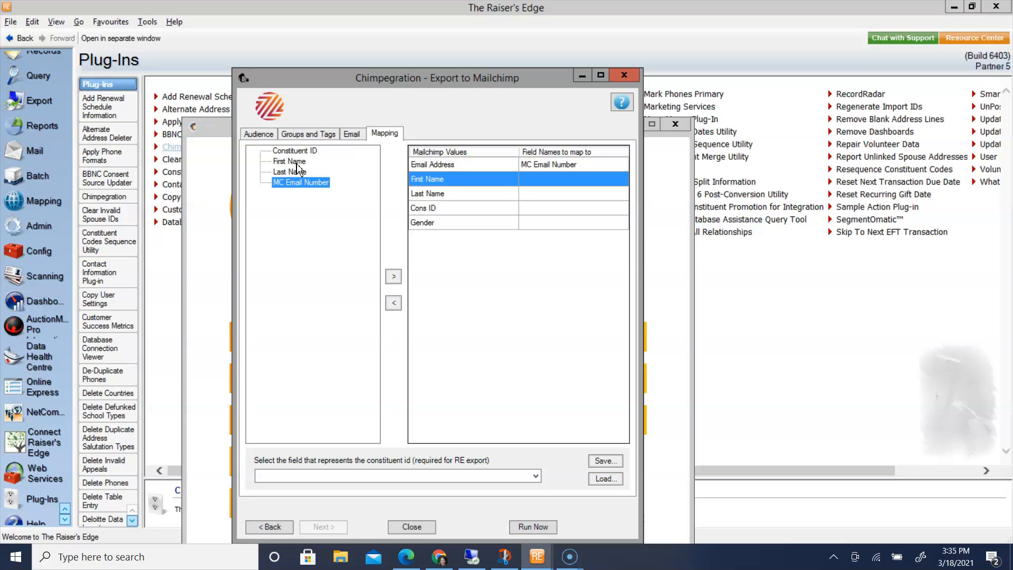
pyautogui.doubleClick(297, 162)
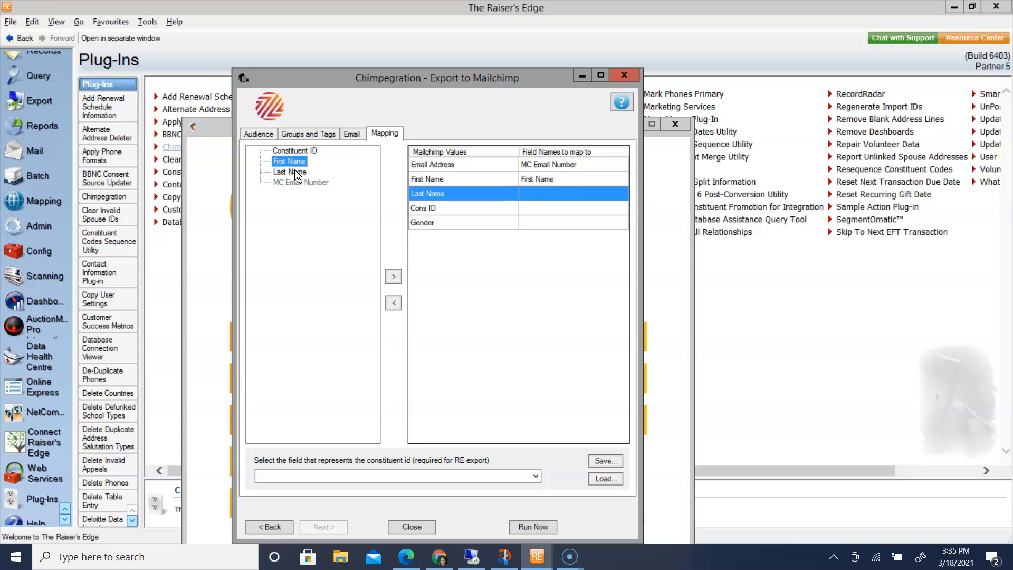
pyautogui.doubleClick(297, 173)
pyautogui.doubleClick(294, 151)
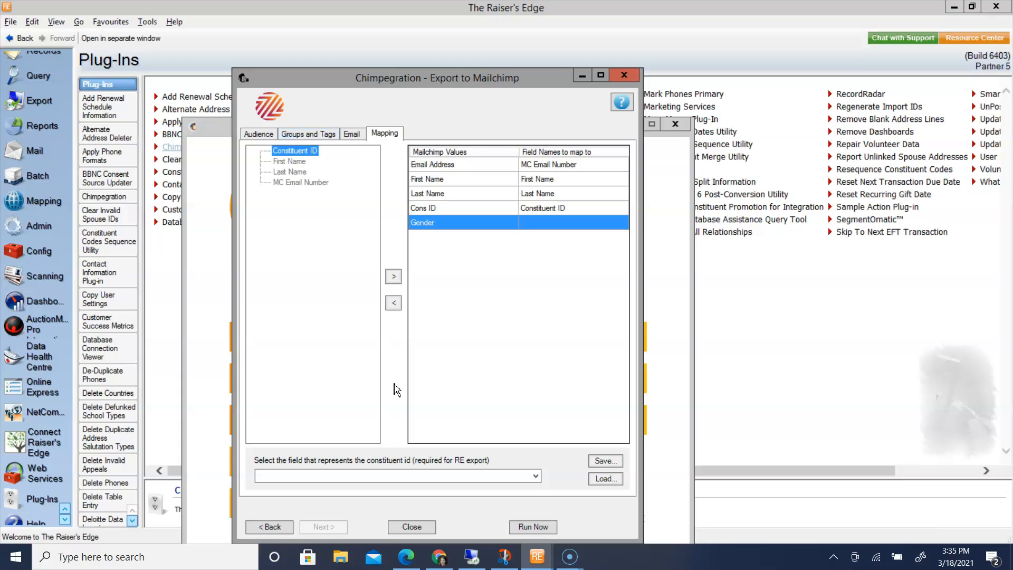
# Choose Constituent ID as the field that represents the constituent id
pyautogui.click(535, 475)
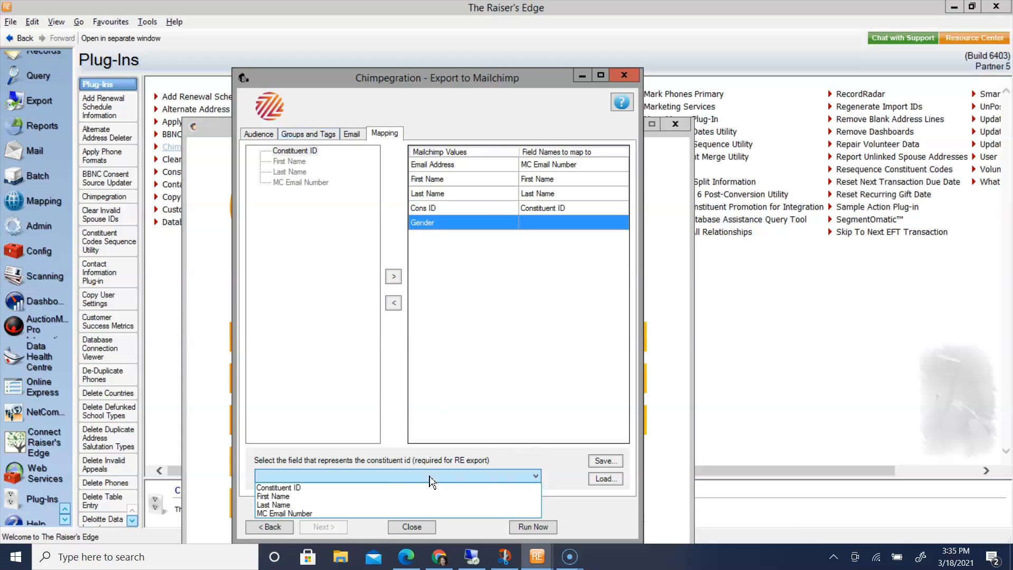
pyautogui.click(403, 486)
pyautogui.click(409, 476)
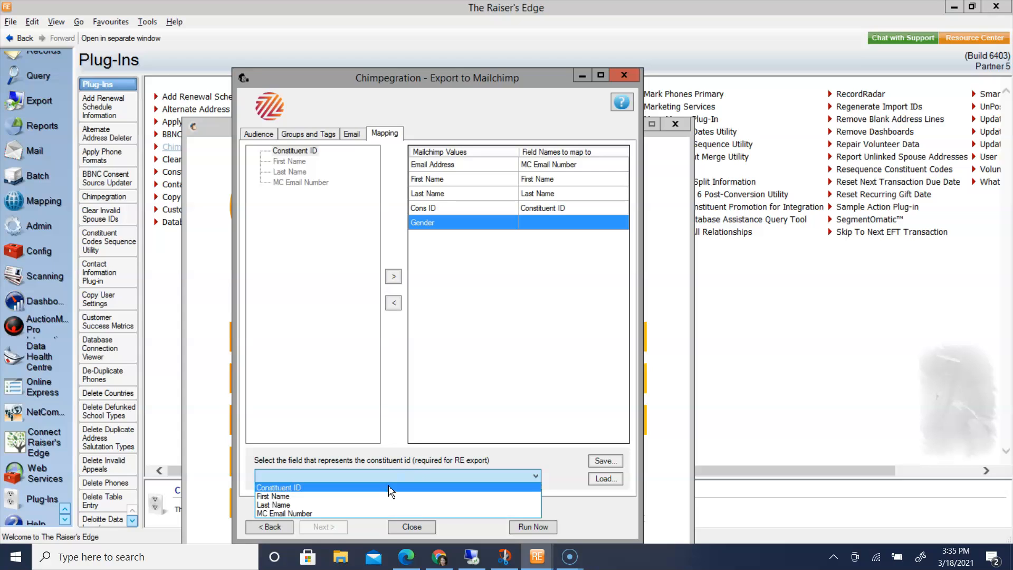
pyautogui.click(388, 486)
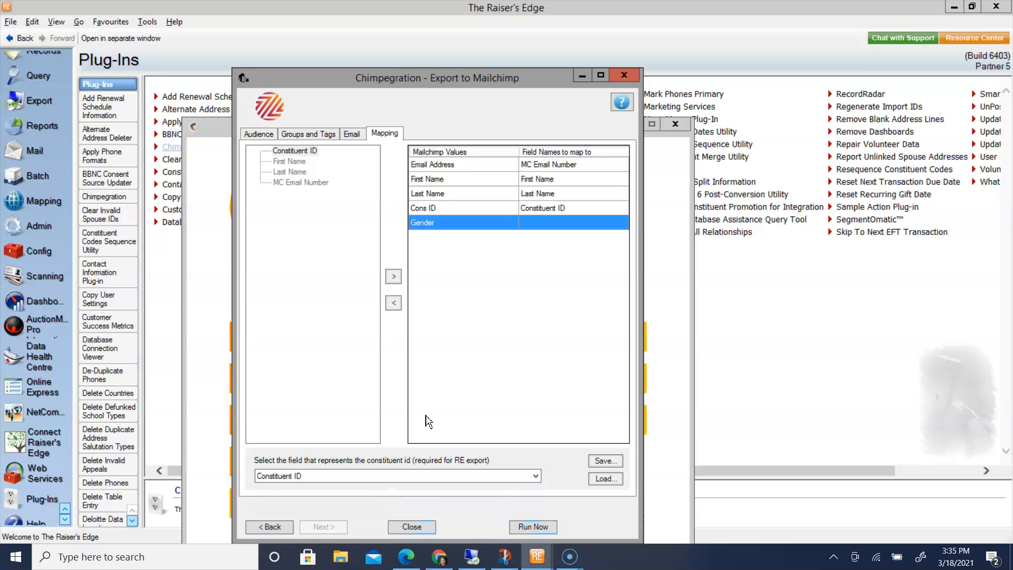
# Run the export to Mailchimp, confirm sending the query to the audience, and dismiss the completion notice
pyautogui.click(533, 526)
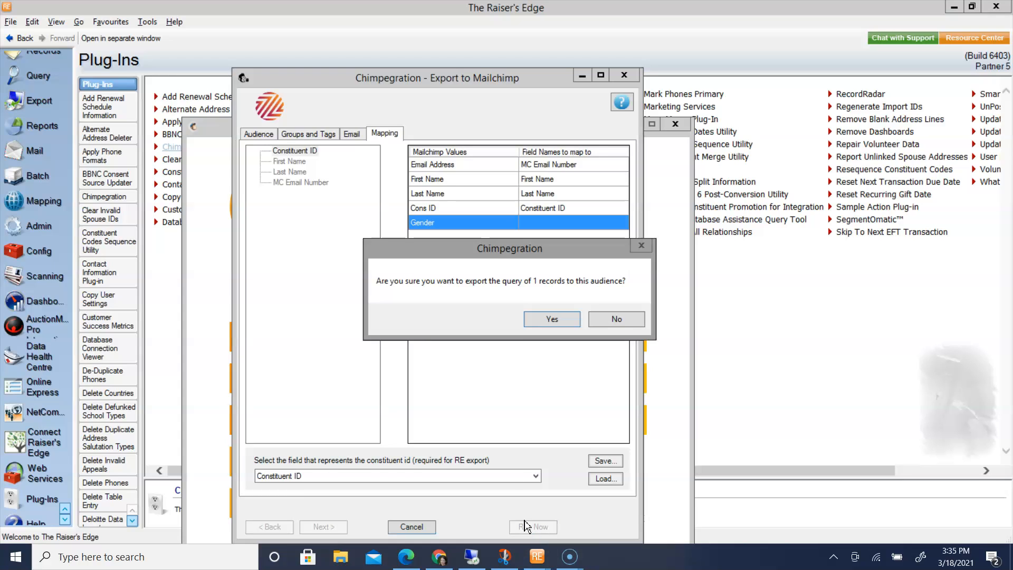
pyautogui.click(567, 319)
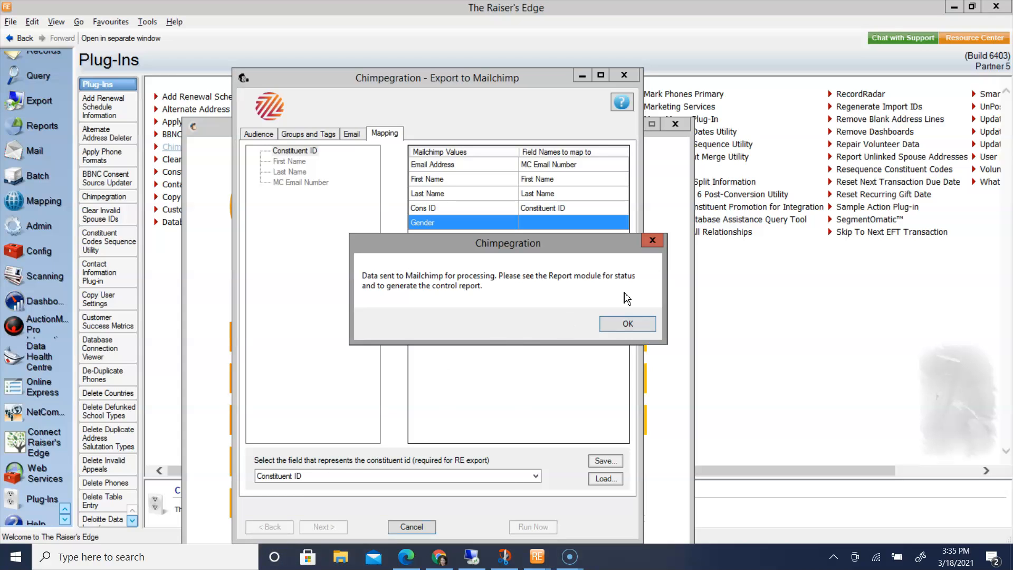
pyautogui.click(645, 329)
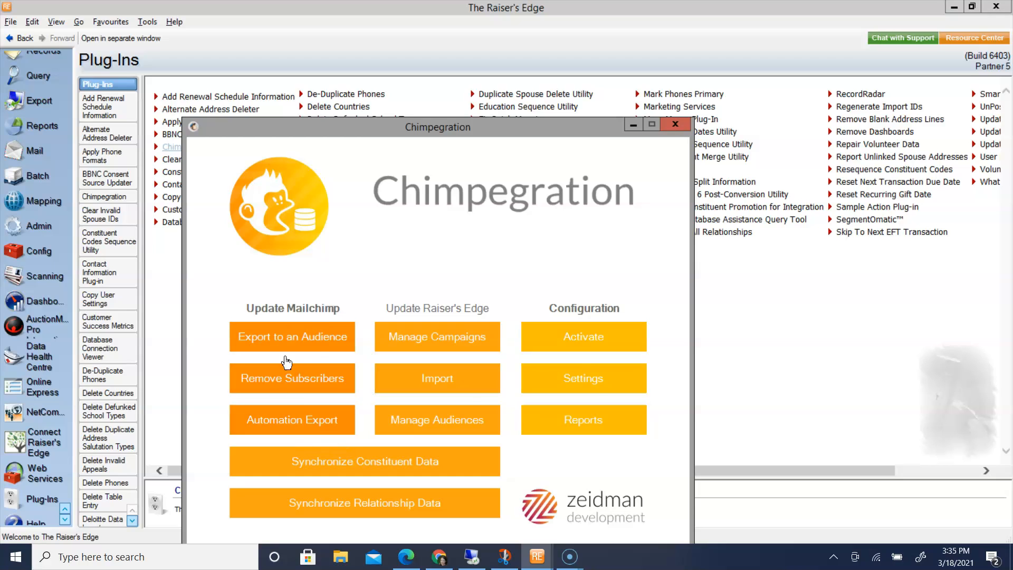
# Start removing subscribers and select the Ivory Coast Emergency Appeal audience
pyautogui.click(288, 393)
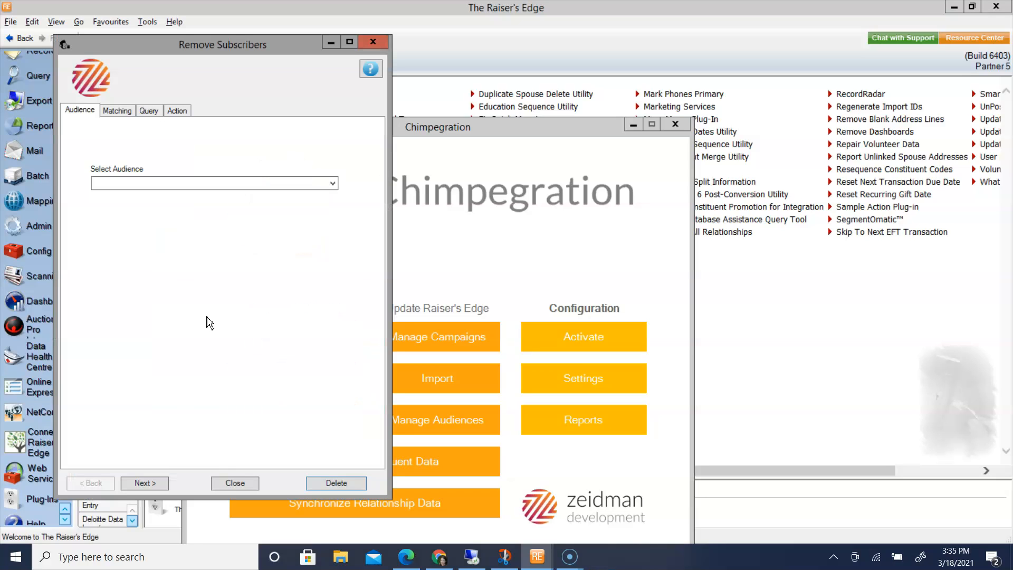
pyautogui.click(333, 185)
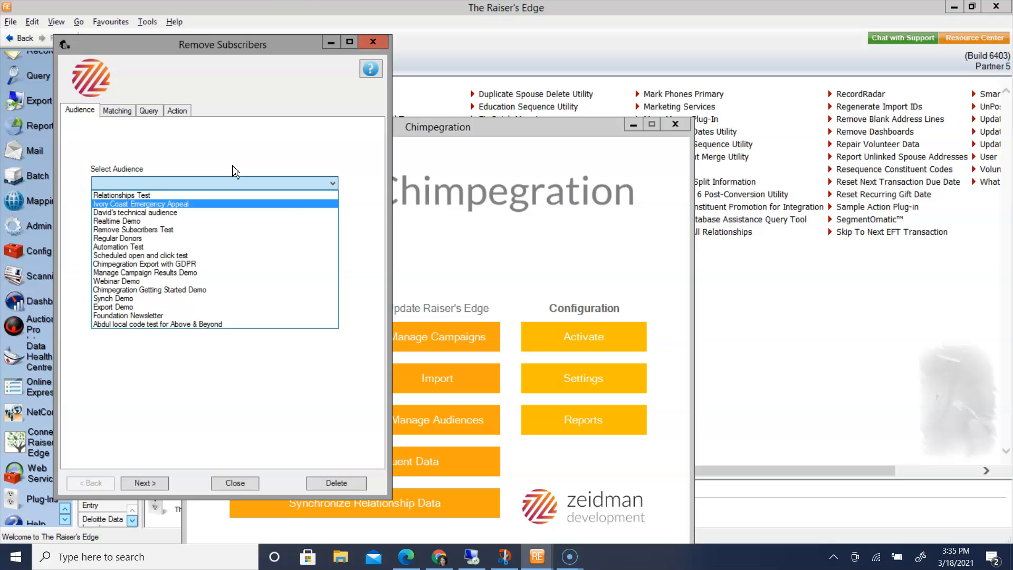
pyautogui.click(140, 204)
# Match the subscribers on email using the MC Email type and proceed to the query settings
pyautogui.click(151, 483)
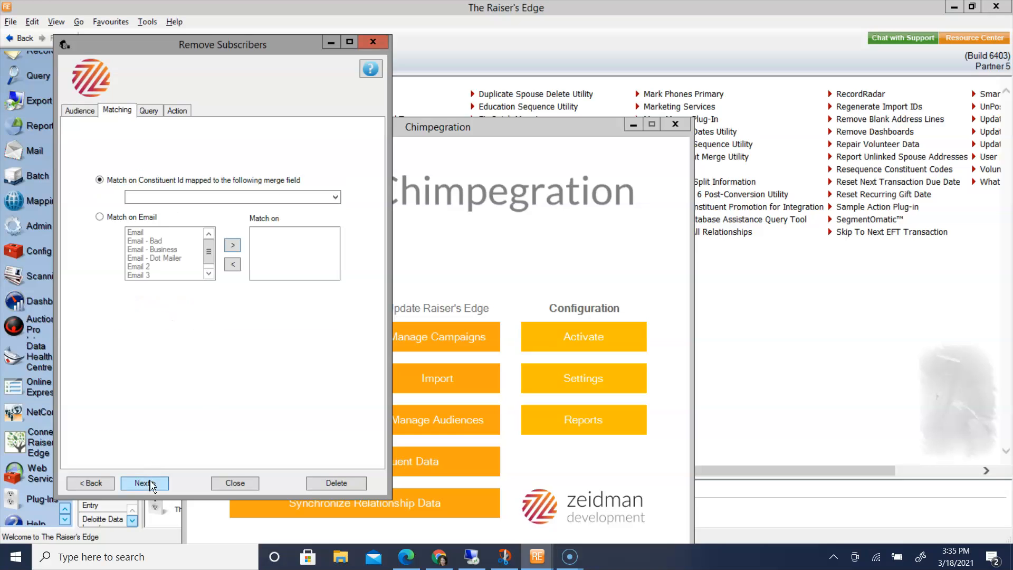
pyautogui.click(100, 217)
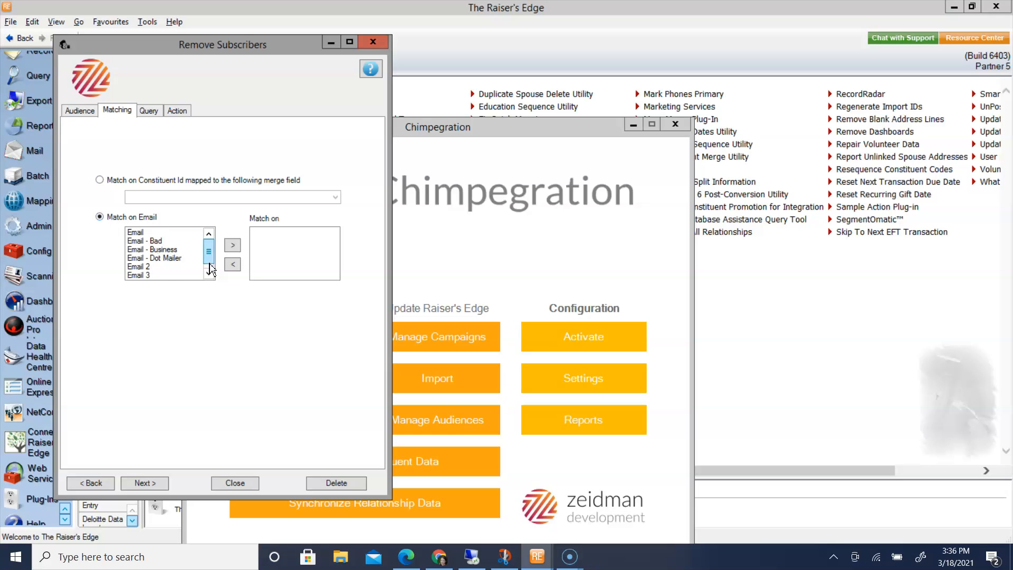
pyautogui.scroll(-1, 161, 266)
pyautogui.click(168, 274)
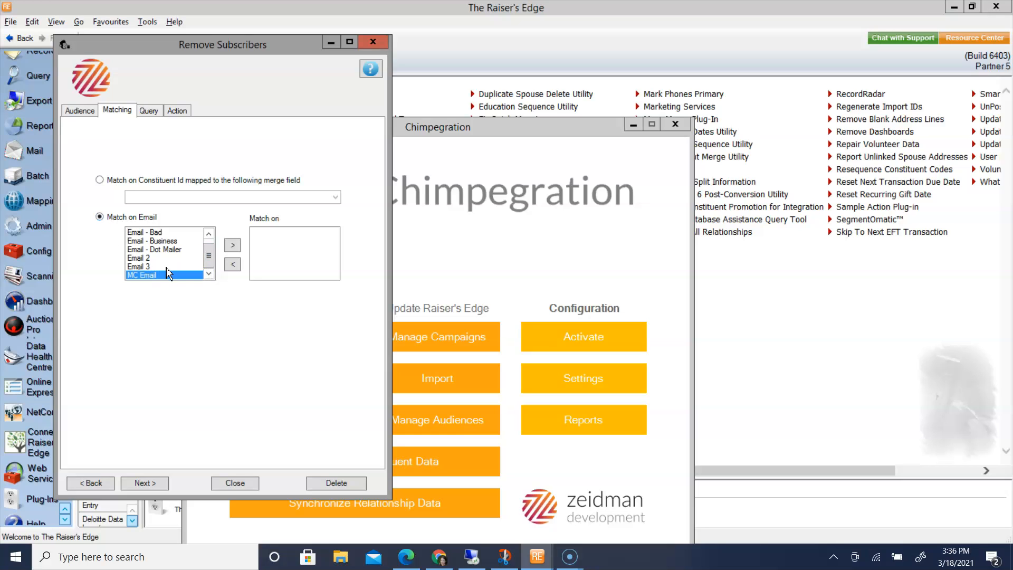
pyautogui.click(235, 246)
pyautogui.click(149, 110)
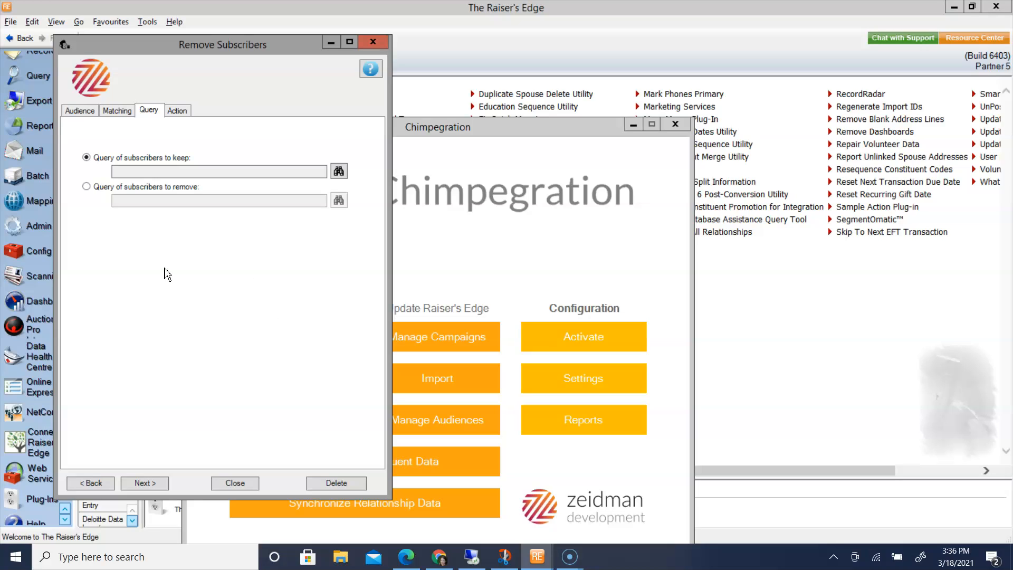
pyautogui.click(339, 173)
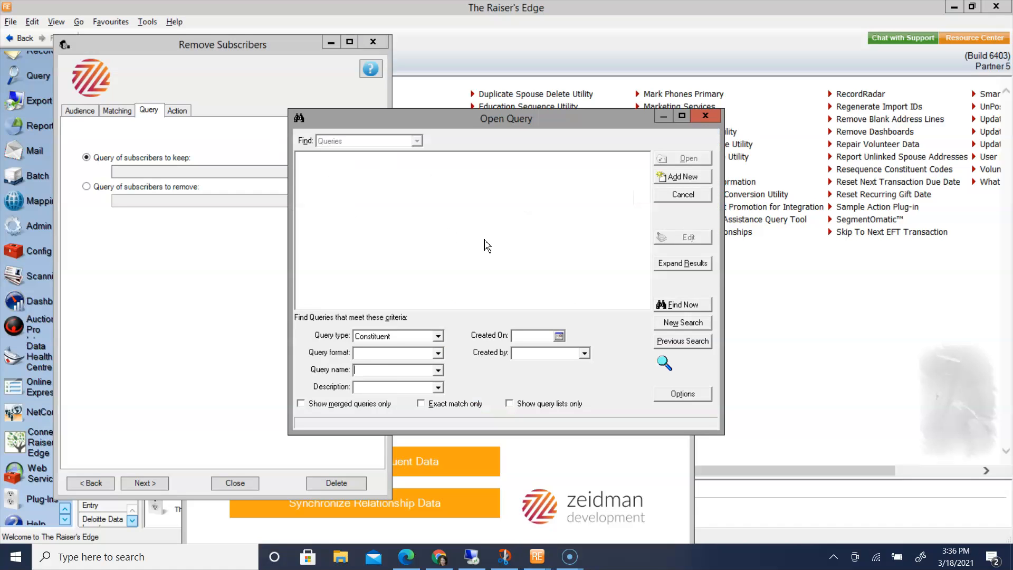
pyautogui.click(679, 305)
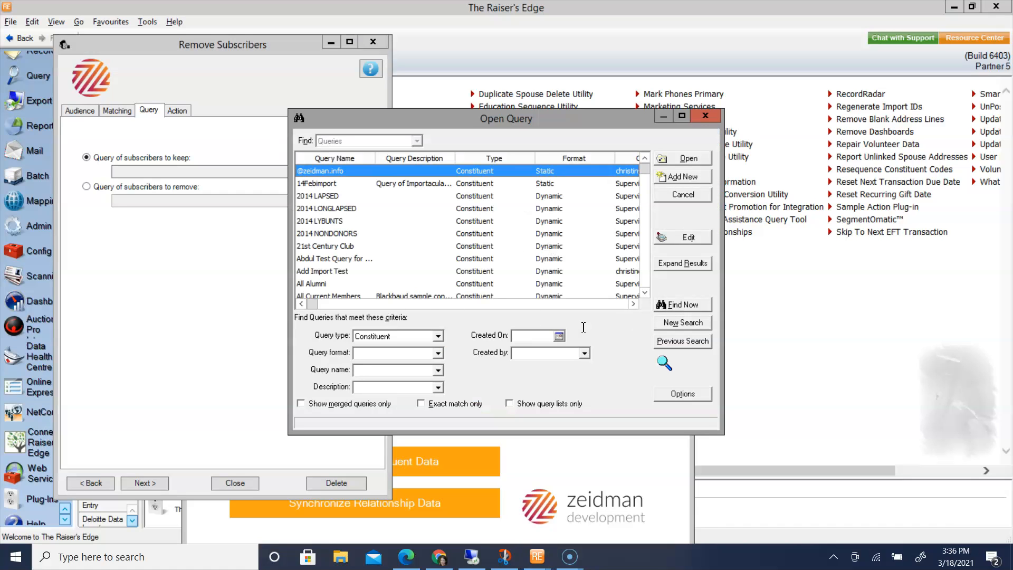
pyautogui.click(559, 336)
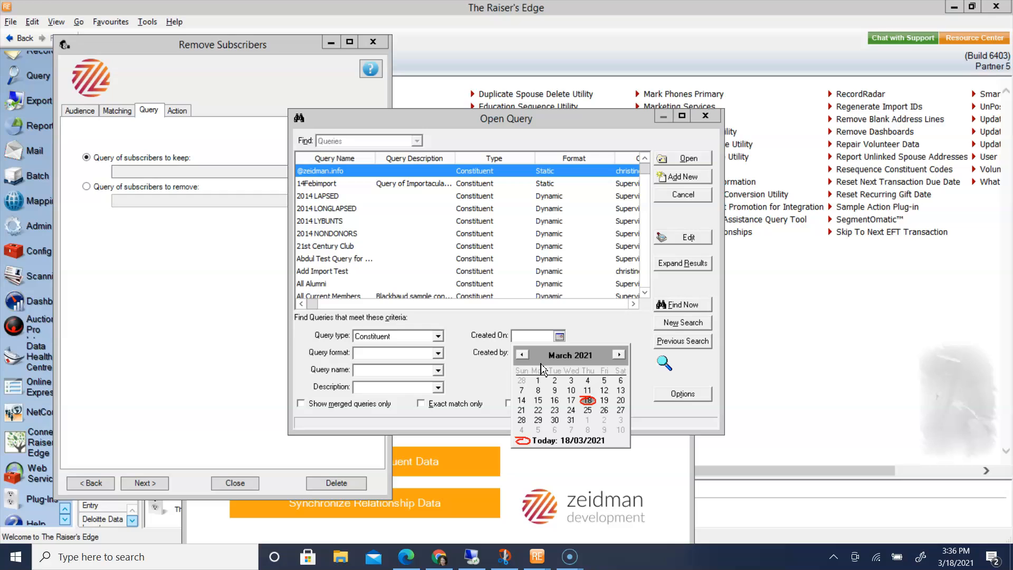
pyautogui.click(589, 402)
pyautogui.click(700, 305)
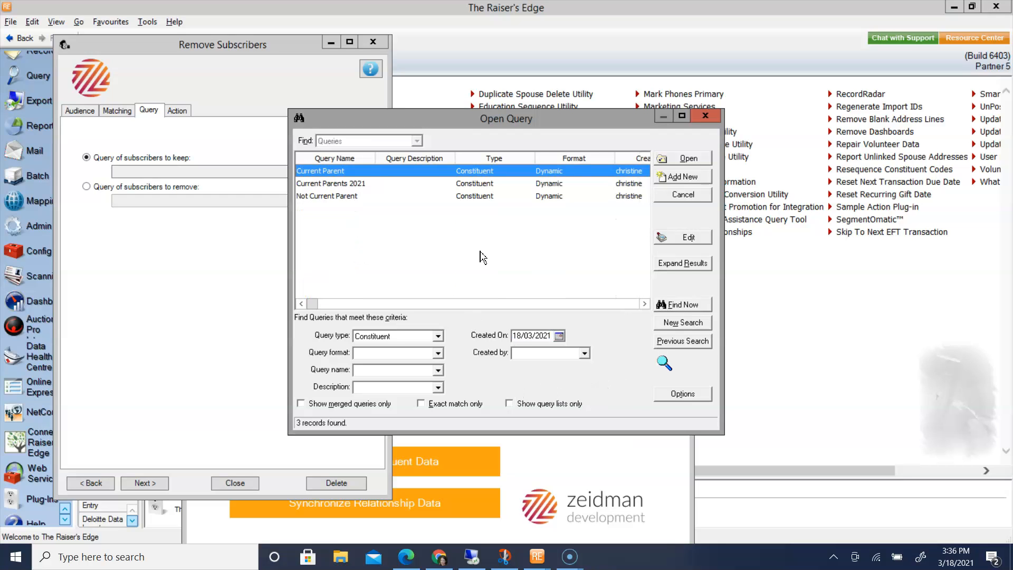
pyautogui.click(339, 184)
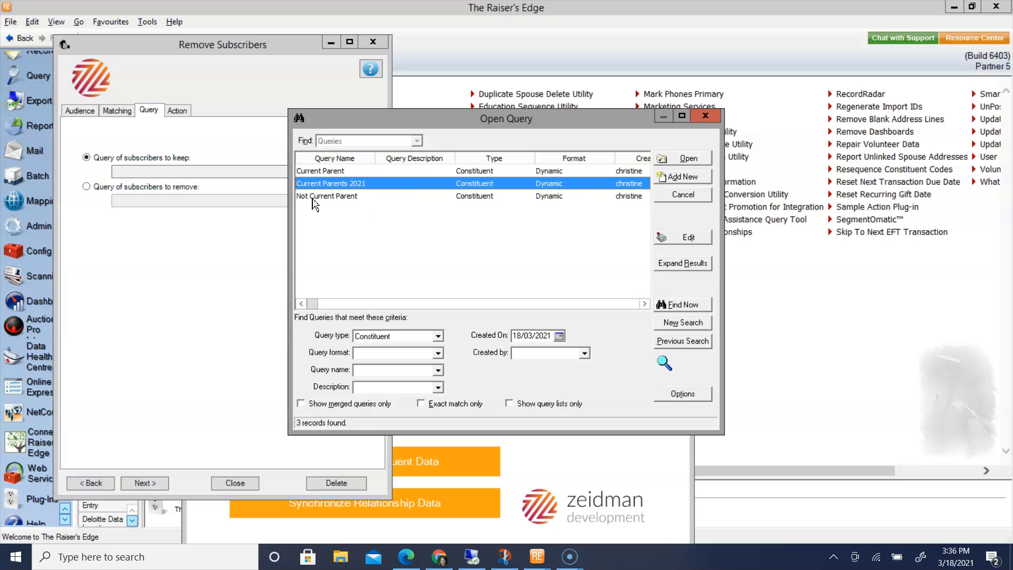
pyautogui.click(683, 195)
# Set the query of subscribers to remove to Not Current Parent, reusing the previous query search
pyautogui.click(86, 187)
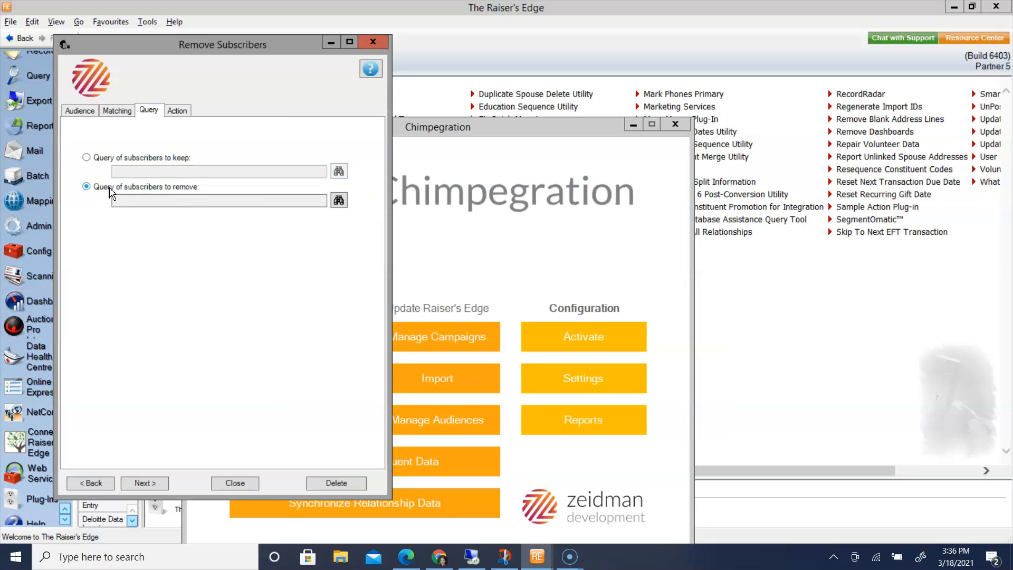
pyautogui.click(339, 200)
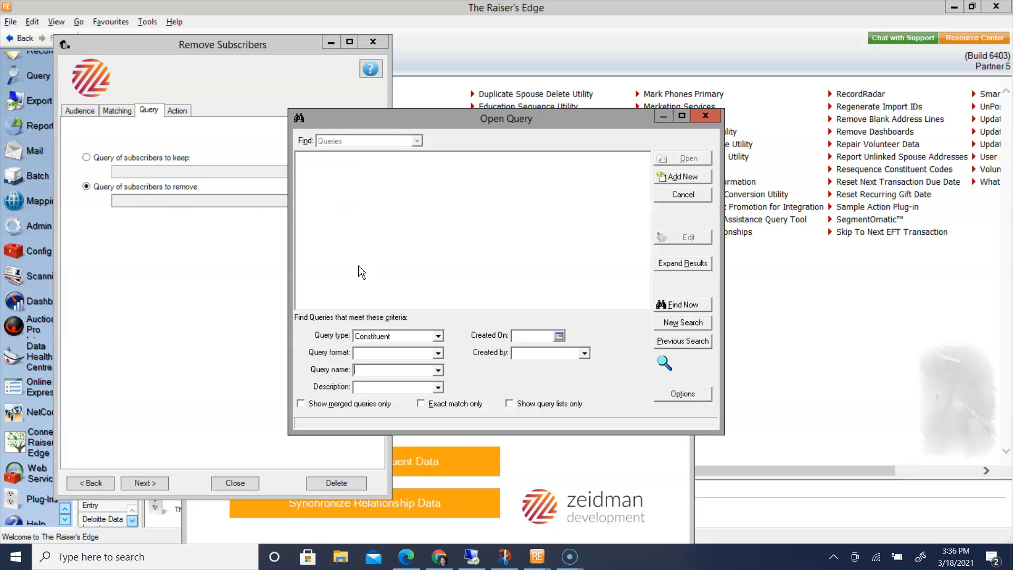
pyautogui.click(687, 342)
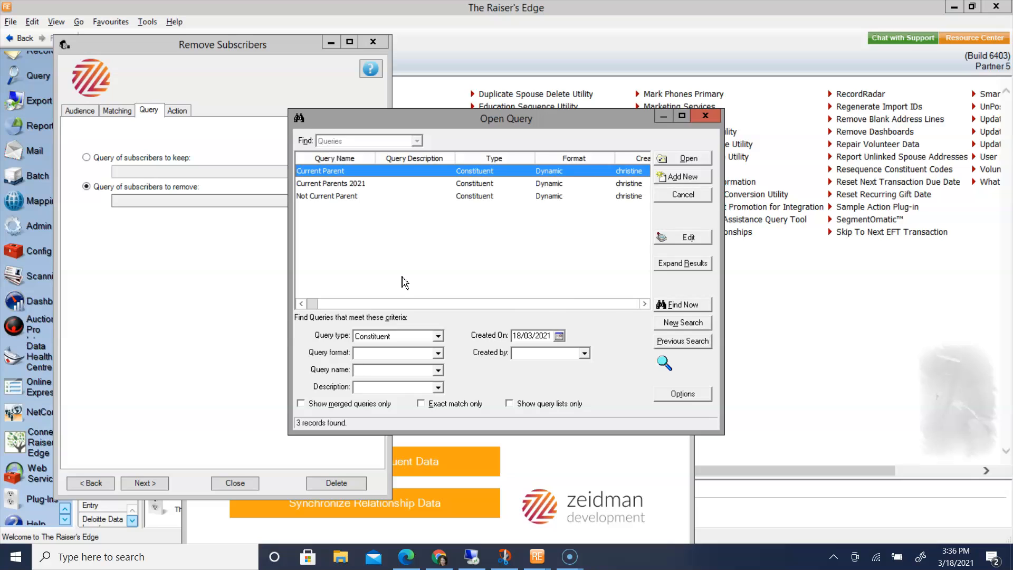
pyautogui.doubleClick(332, 196)
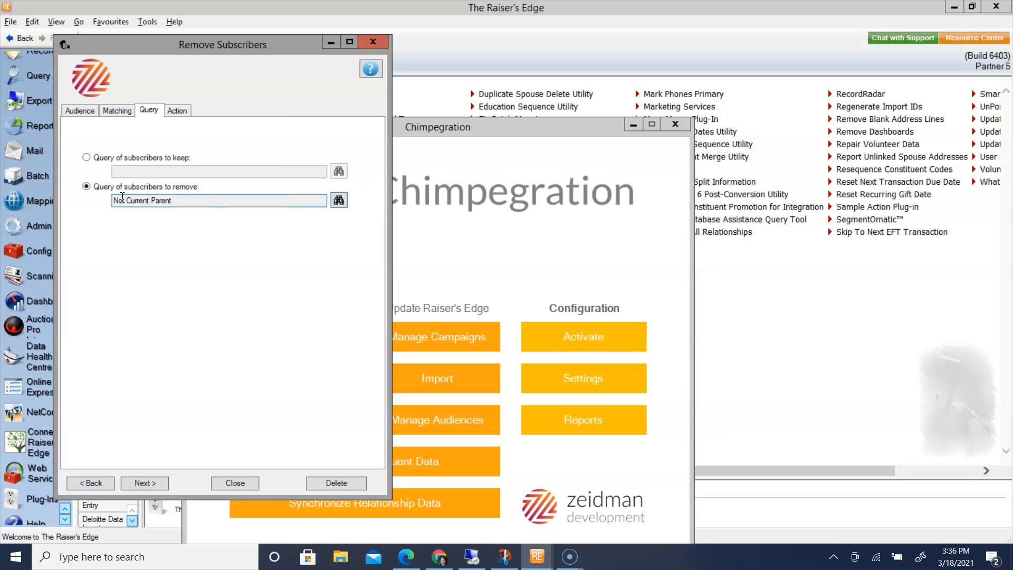
# Set the removal action to Remove Tag with the Current Parent tag
pyautogui.click(179, 112)
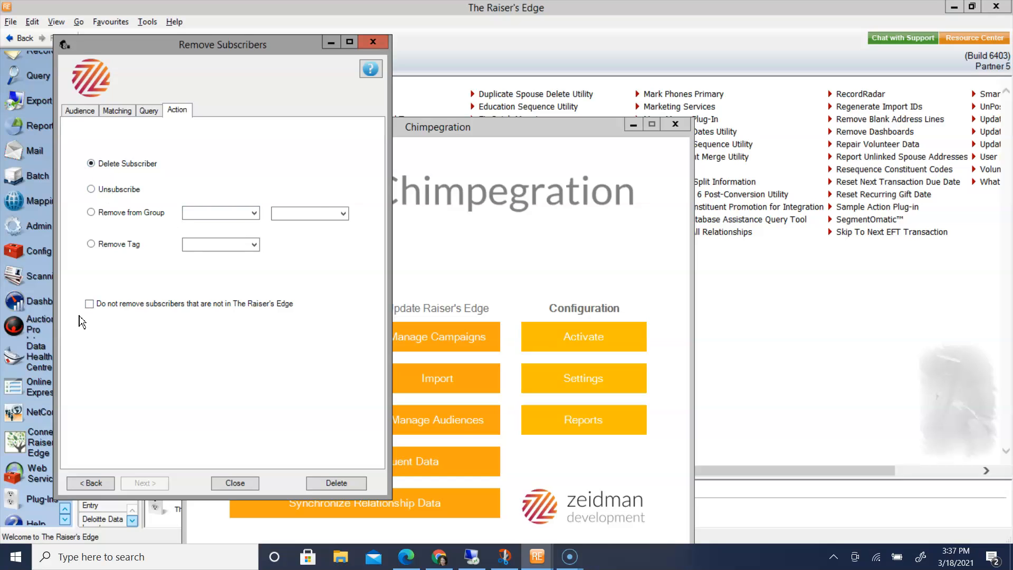
pyautogui.click(91, 244)
pyautogui.click(237, 246)
pyautogui.click(227, 258)
# Run the tag removal as far as the subscriber review and decline to continue
pyautogui.click(337, 481)
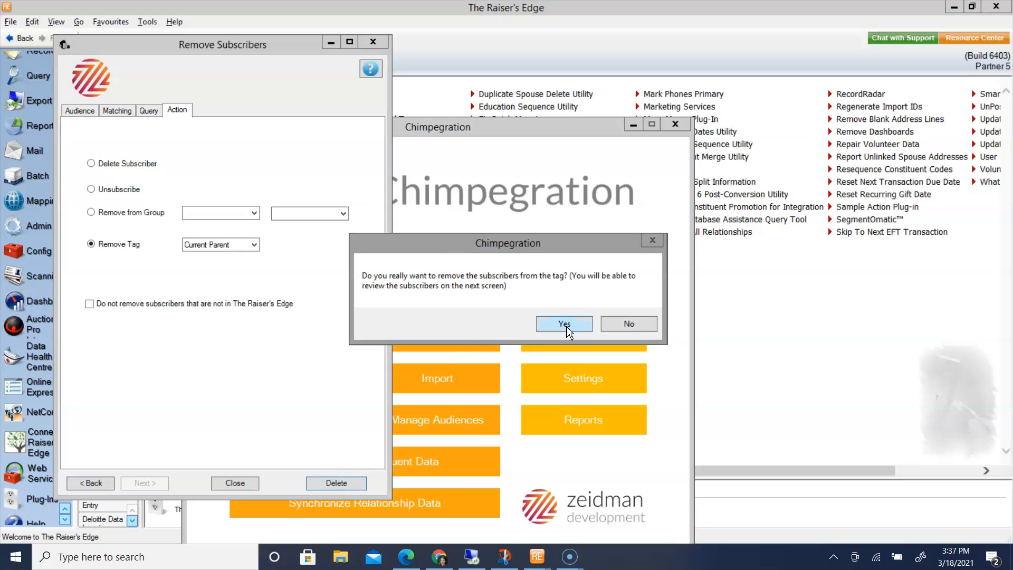
pyautogui.click(563, 324)
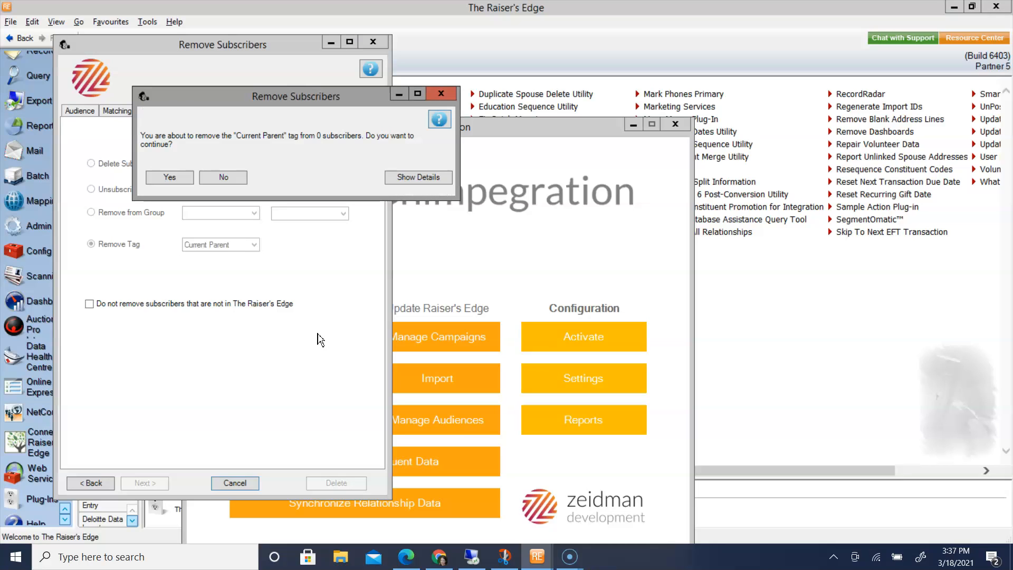
pyautogui.click(224, 177)
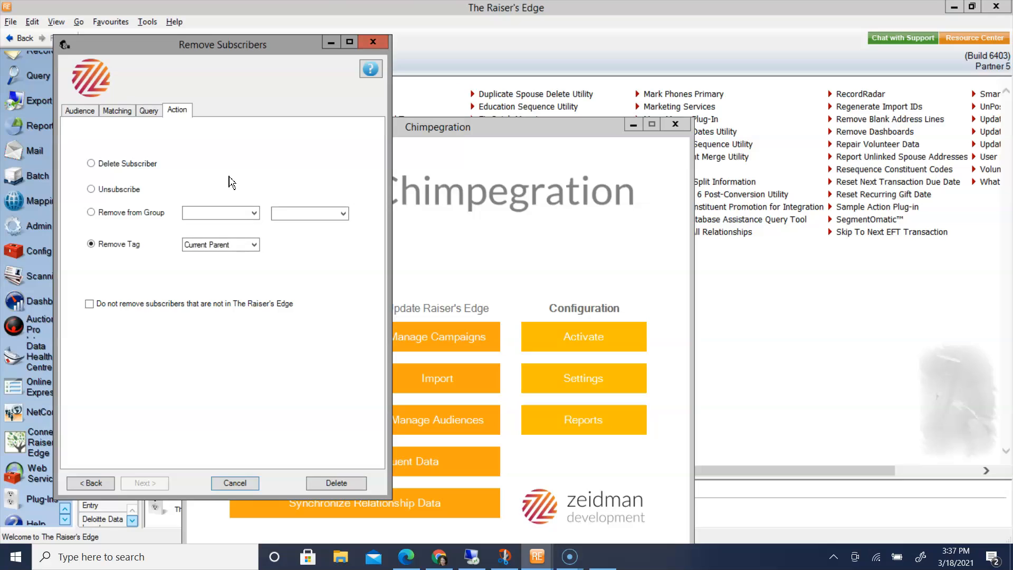